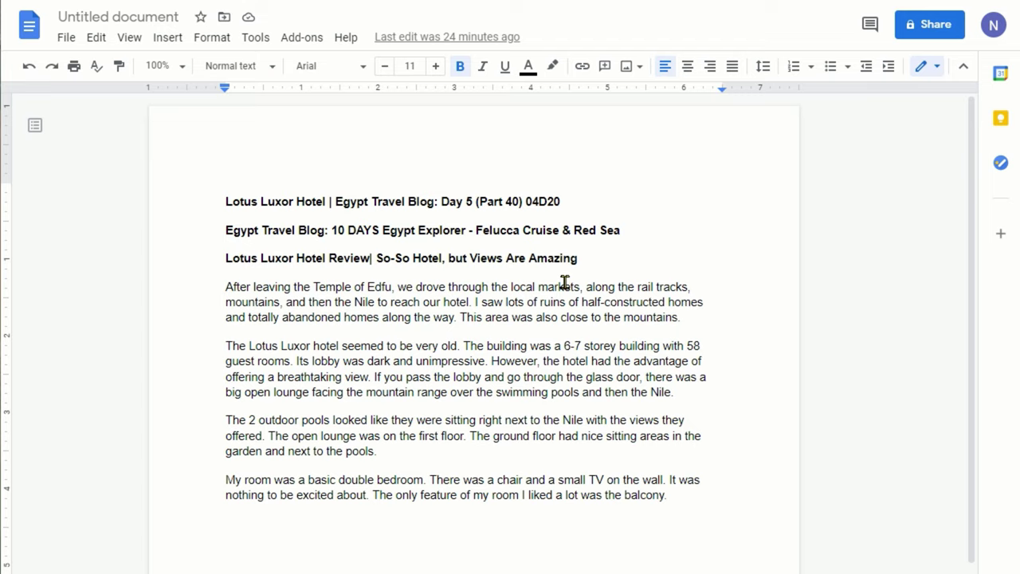
Select 'The Lotus Luxor hotel seemed to be very old.' and change it to lowercase through Format > Text > Capitalization
left_click(604, 346)
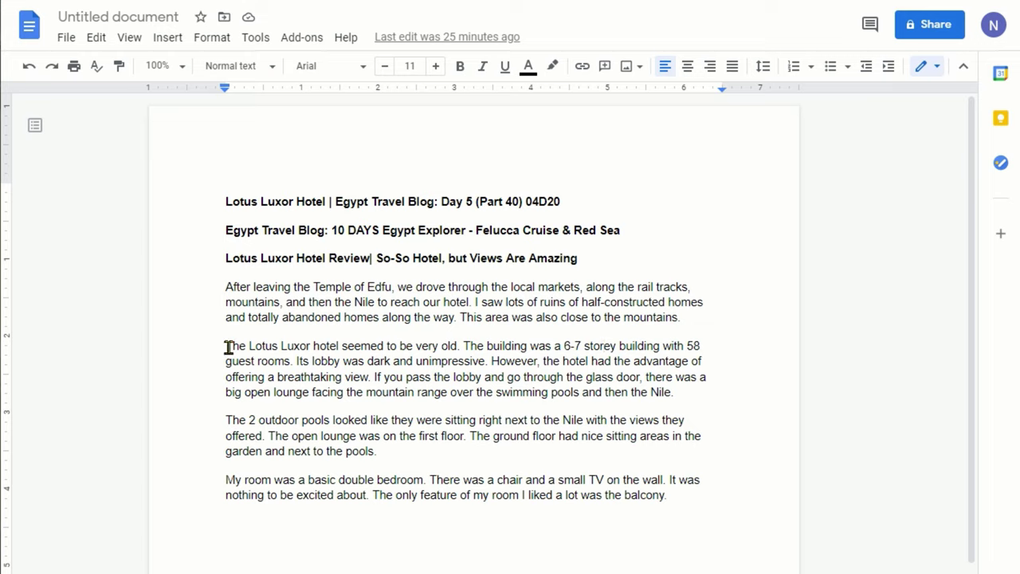
left_click_drag(227, 345, 460, 348)
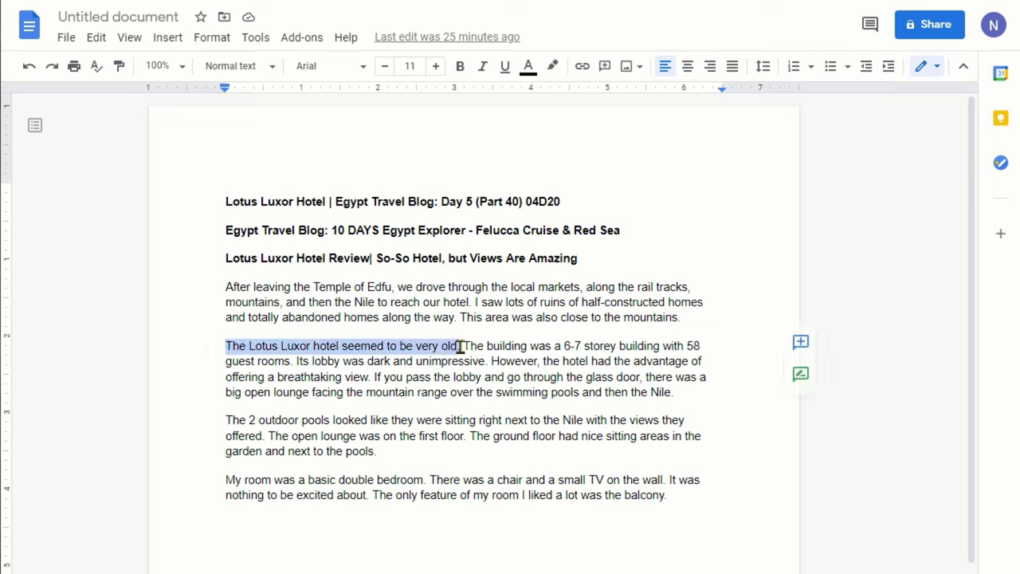
left_click(213, 39)
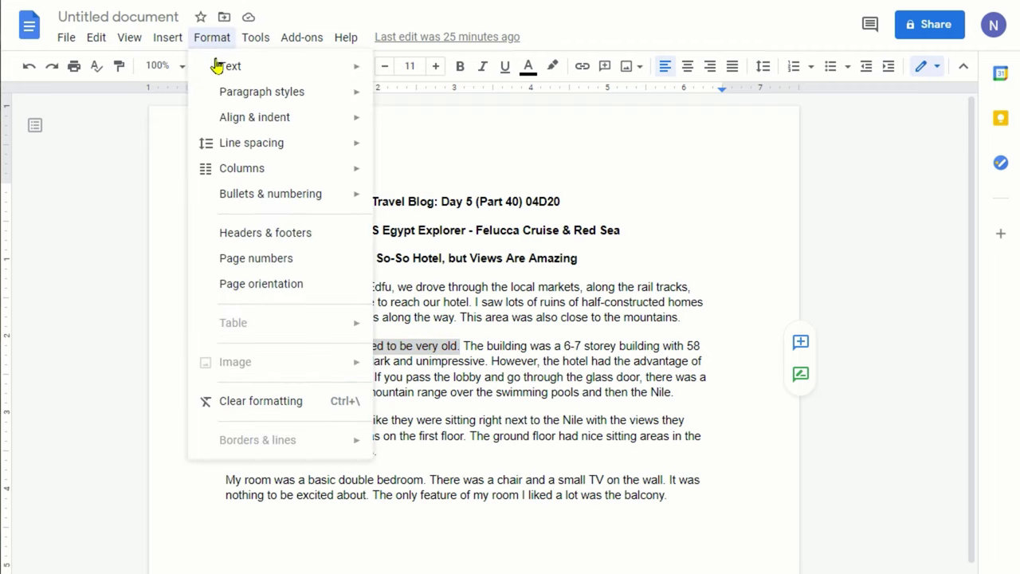
mouse_move(219, 67)
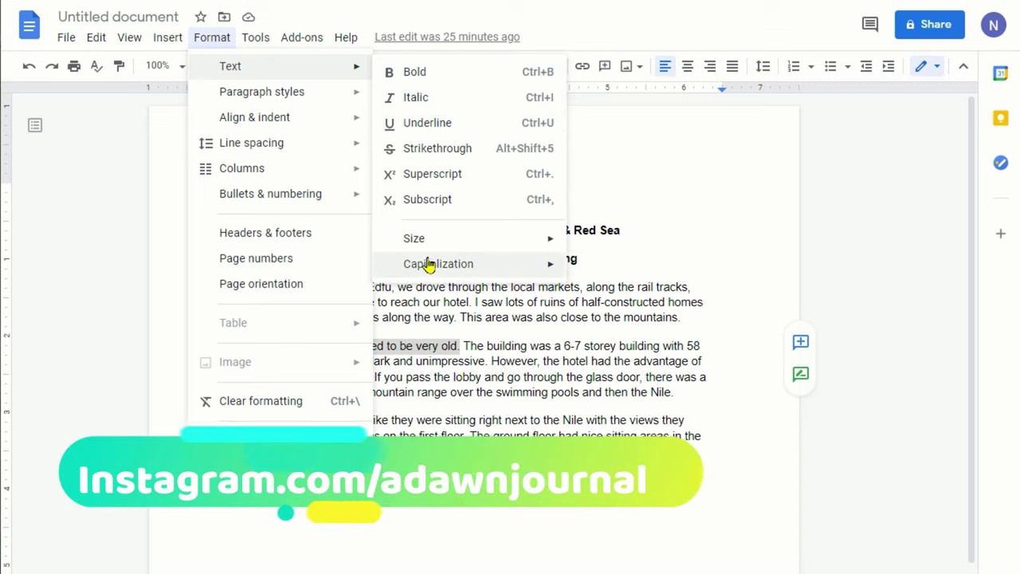
mouse_move(429, 266)
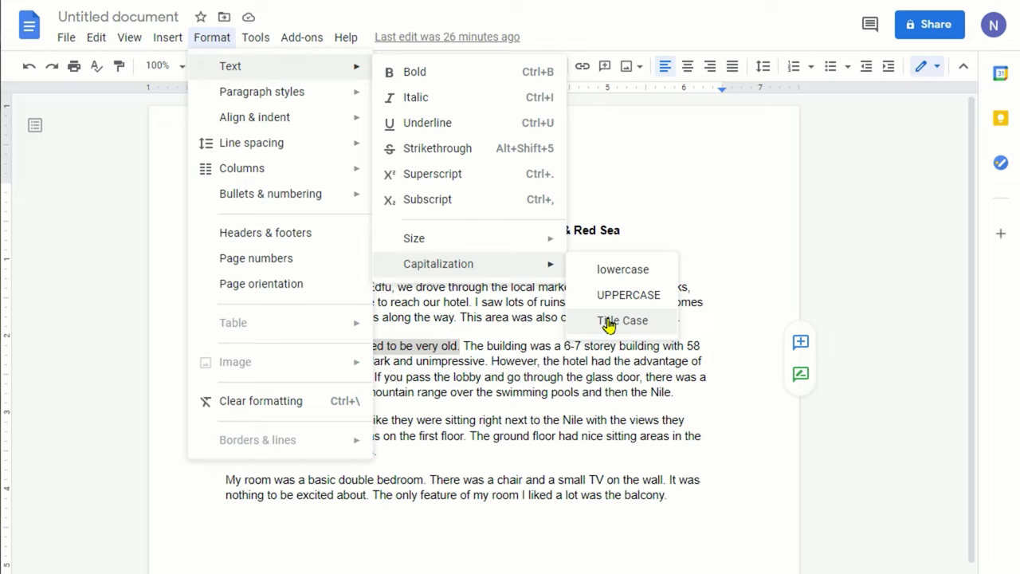
left_click(614, 273)
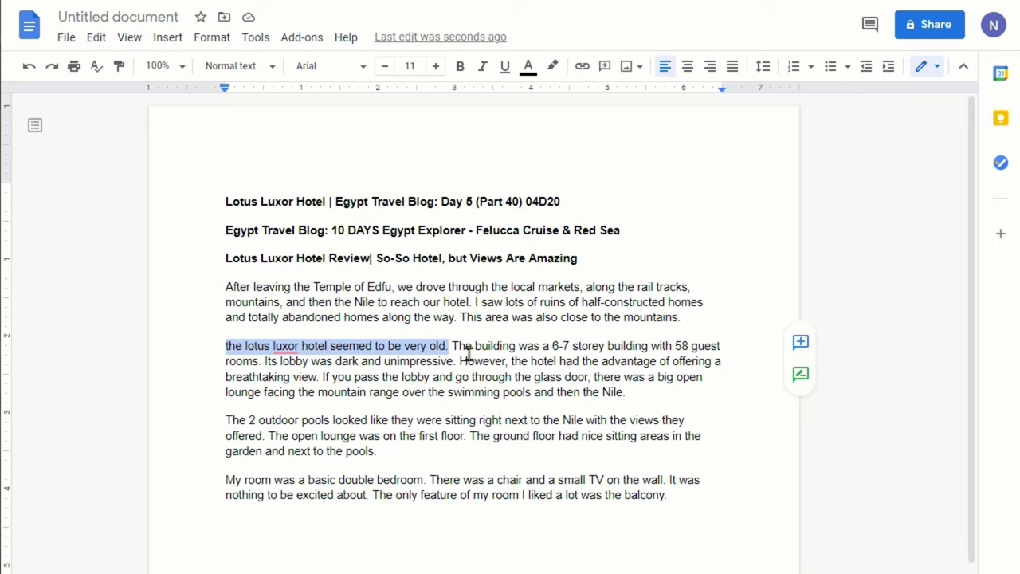
Make the Lotus Luxor sentence UPPERCASE, then Title Case, via Format > Text > Capitalization
left_click(213, 40)
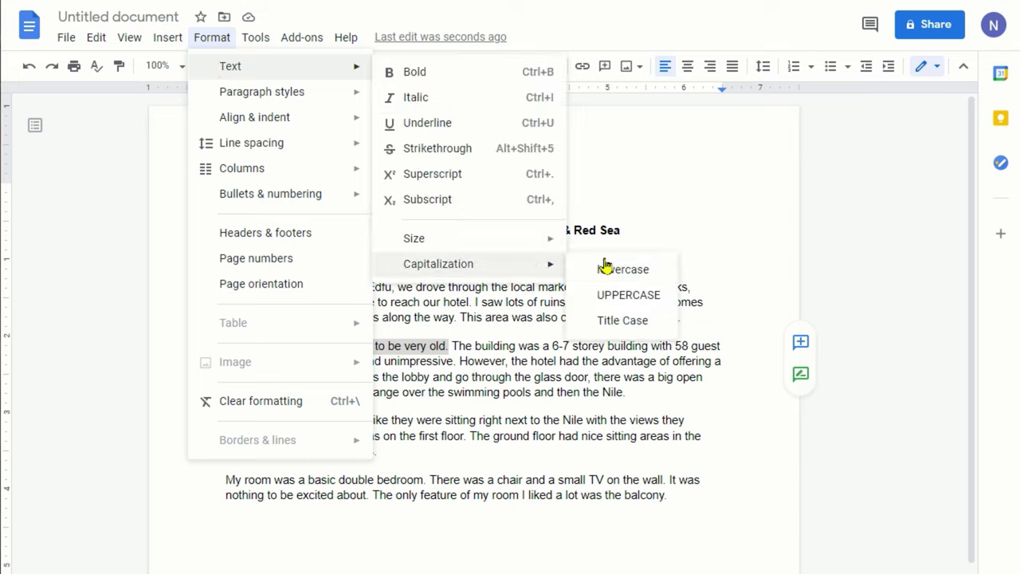
left_click(622, 297)
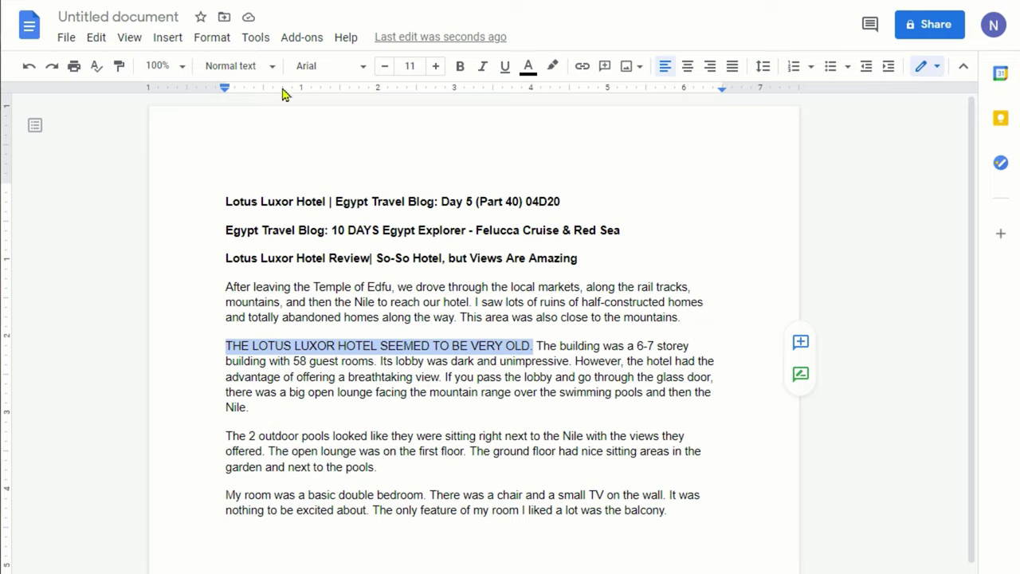
left_click(212, 38)
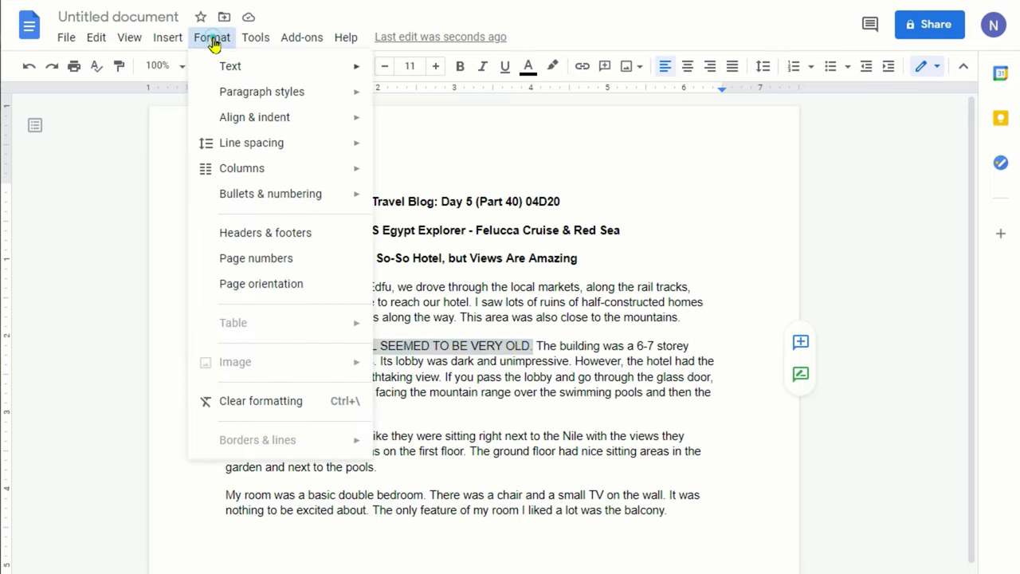
mouse_move(220, 65)
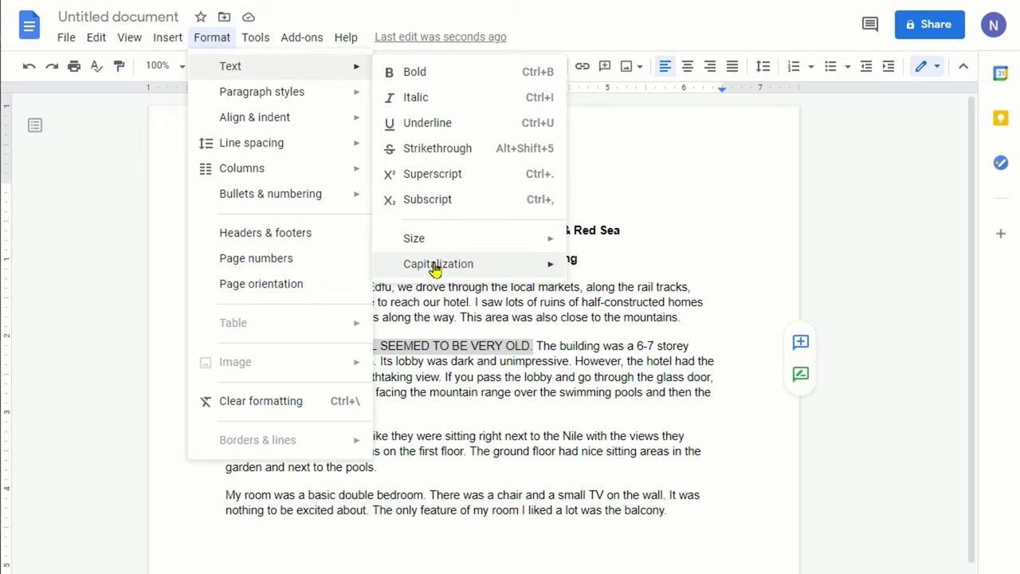
mouse_move(433, 269)
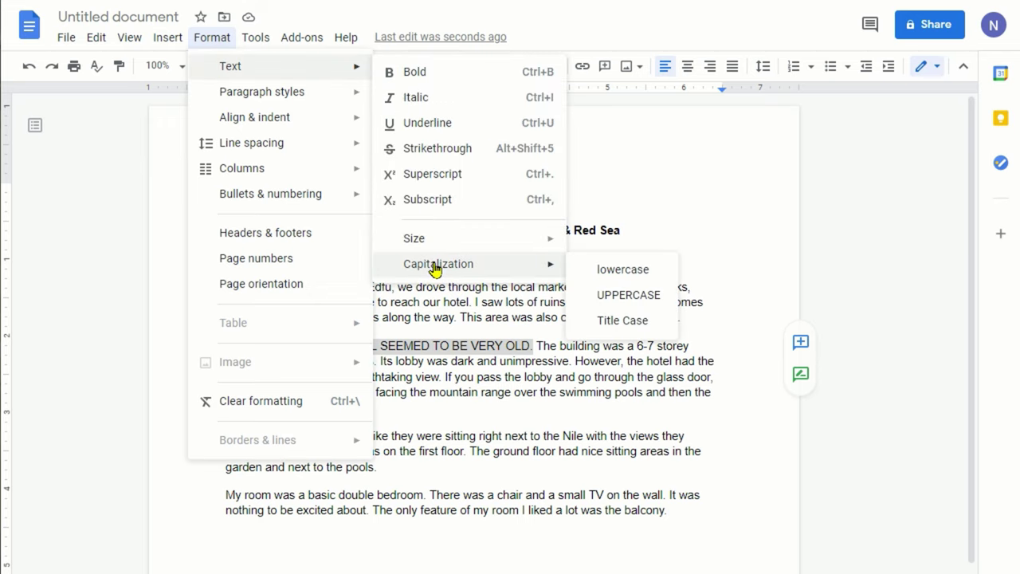
left_click(611, 320)
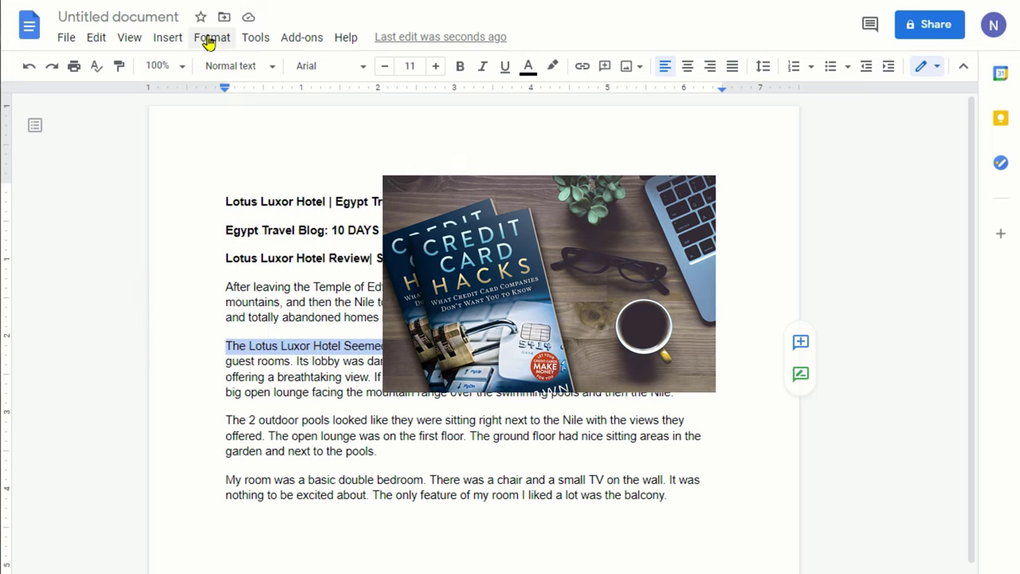
left_click(205, 37)
mouse_move(255, 36)
mouse_move(212, 38)
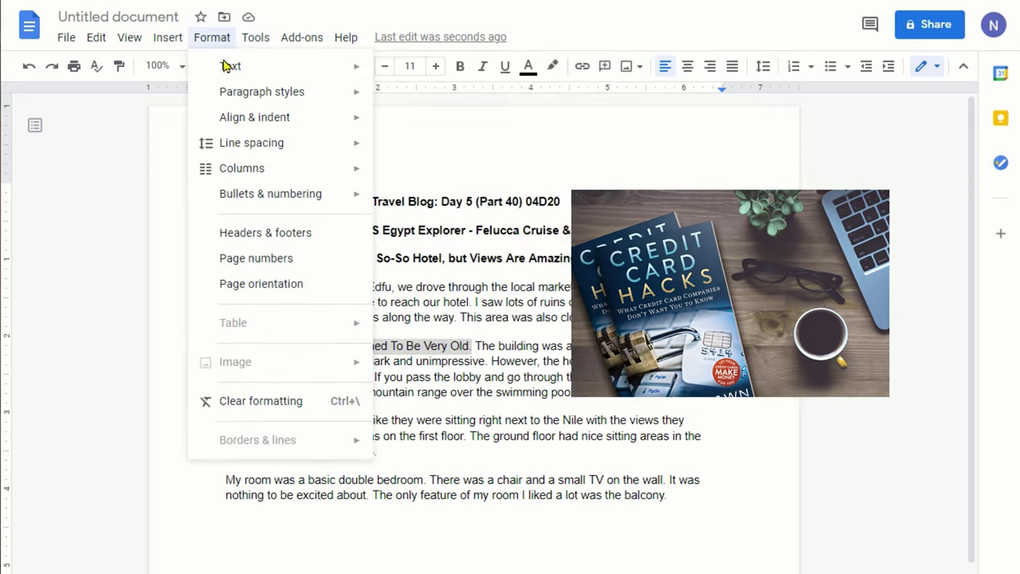
mouse_move(230, 66)
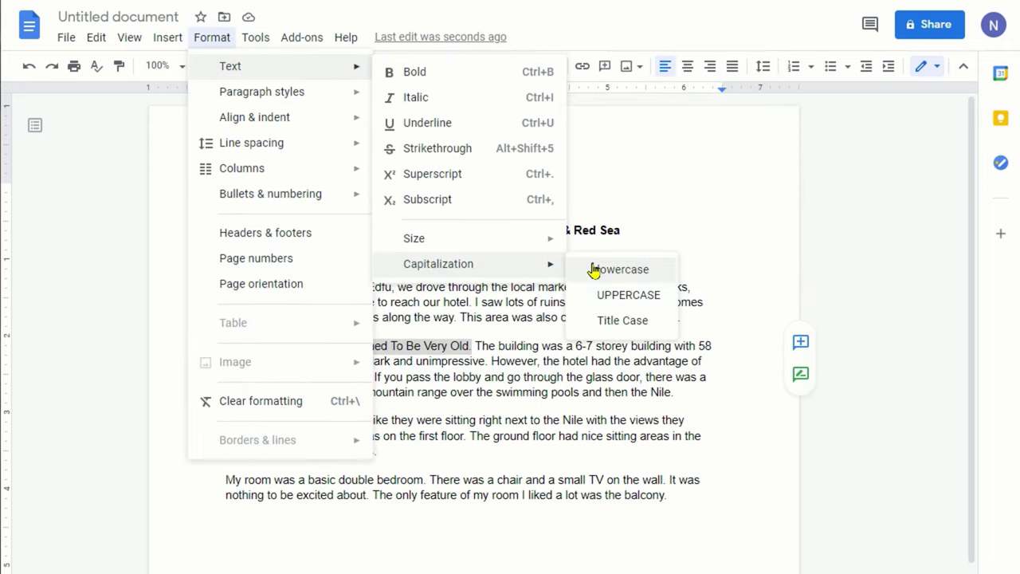
left_click(532, 415)
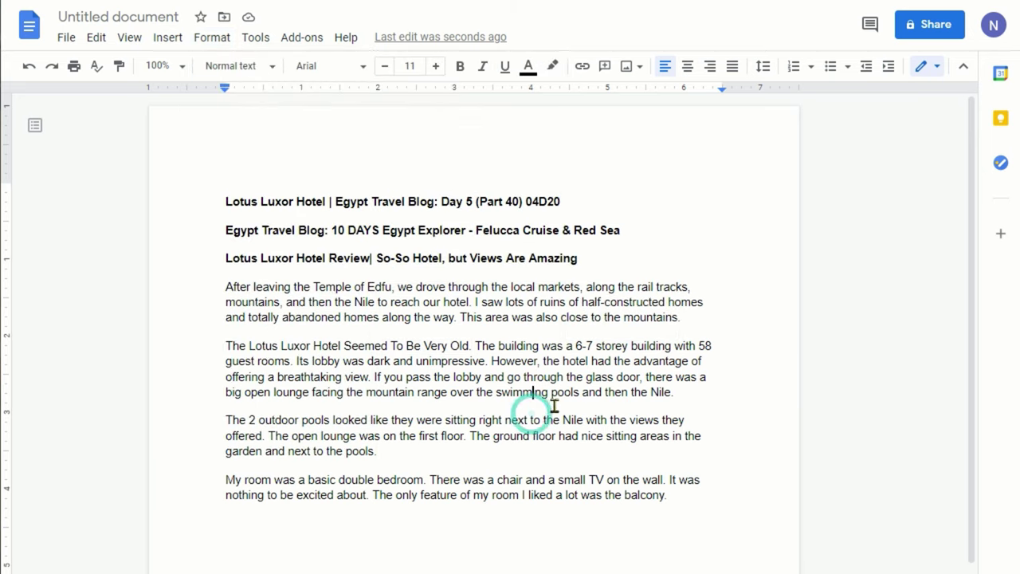
Search Google Workspace Marketplace for 'change ca' and choose the Change Case suggestion
left_click(298, 41)
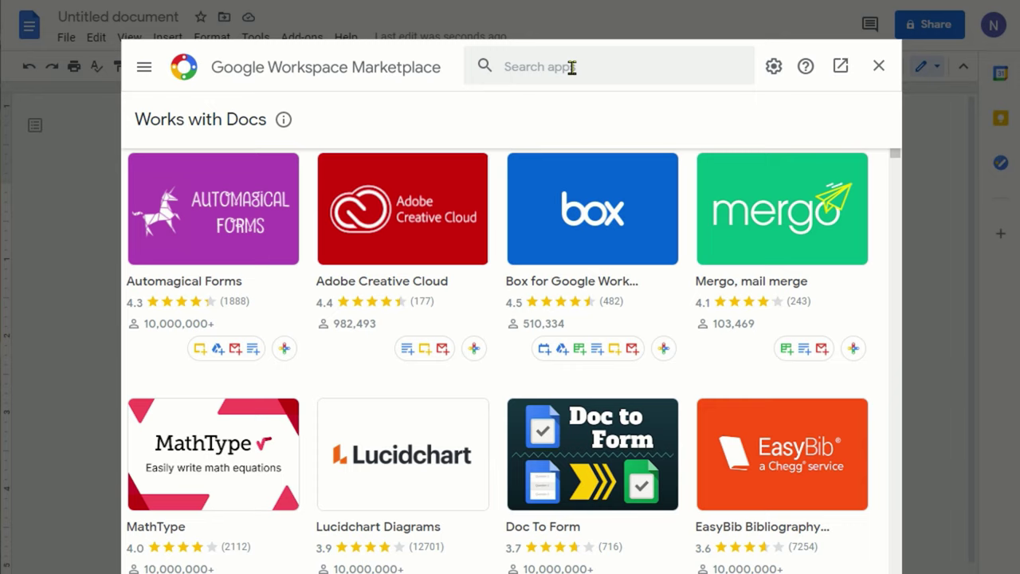
left_click(572, 67)
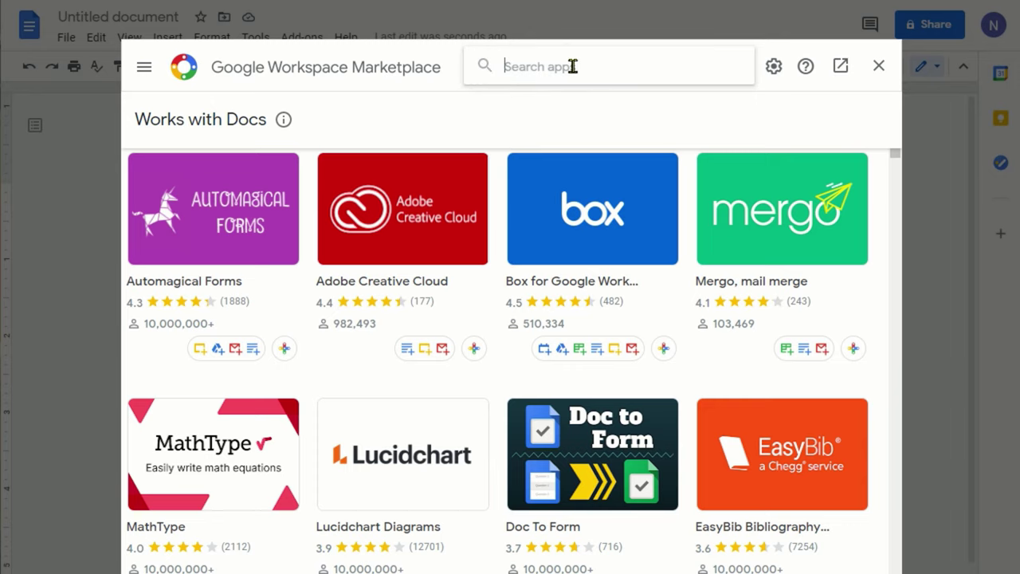
type("change c")
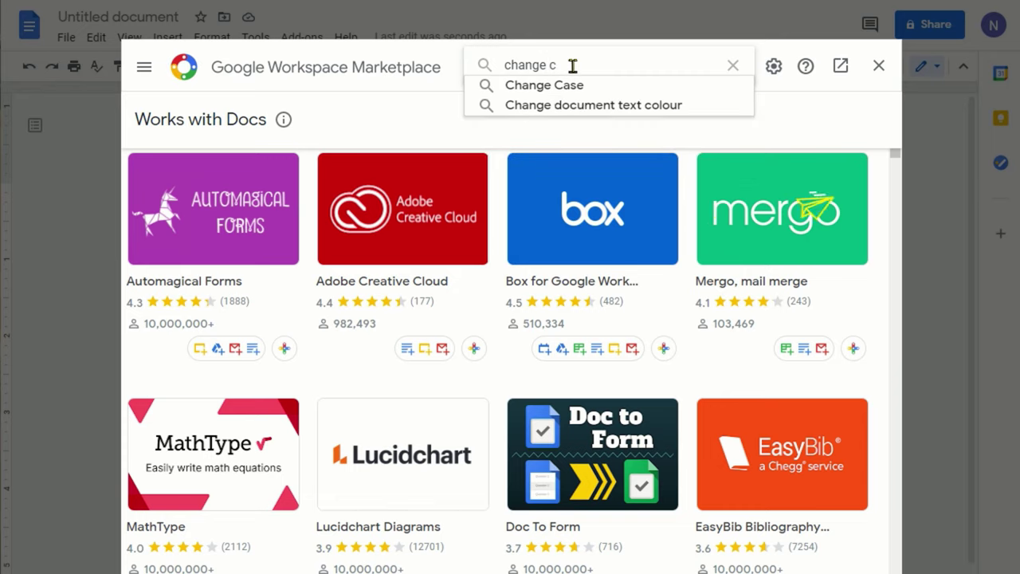
type("a")
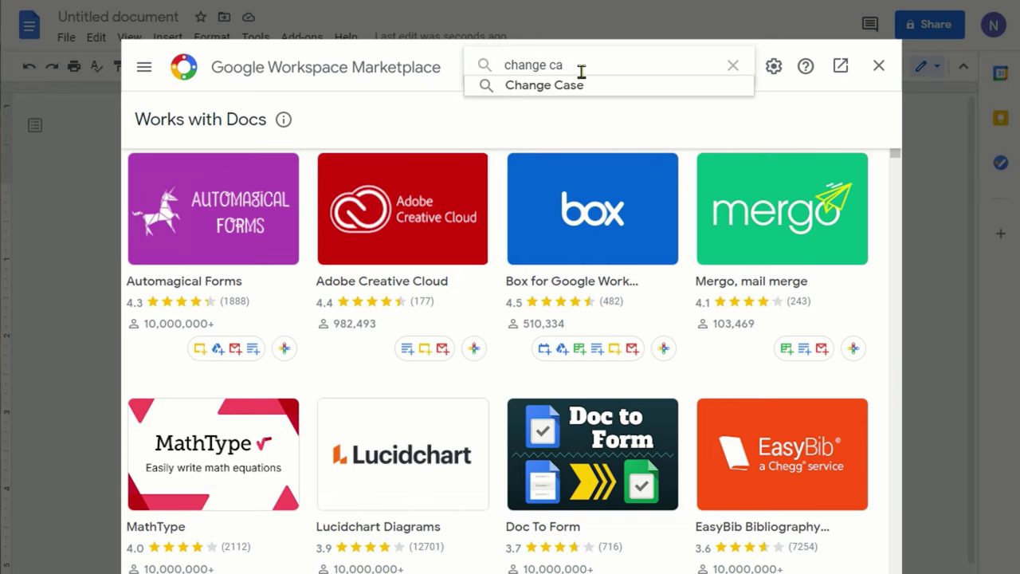
left_click(555, 86)
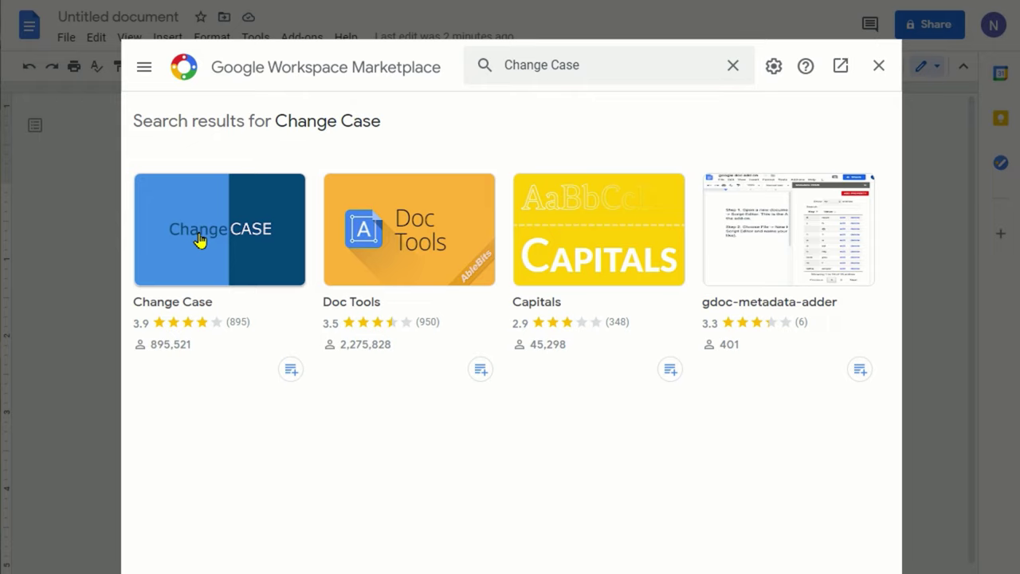
Open the Change Case result and scroll through its overview and reviews
left_click(201, 241)
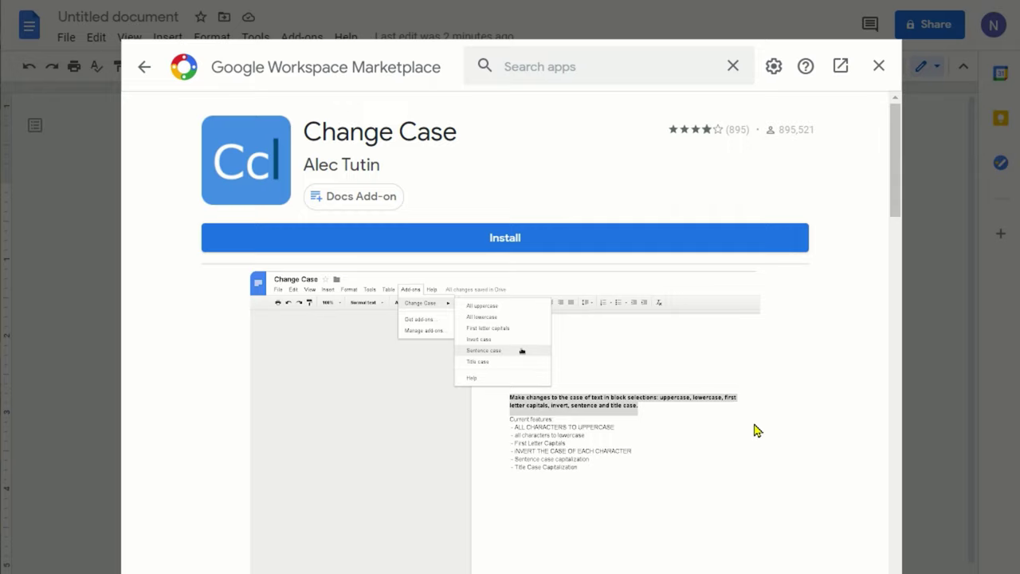
scroll(749, 474, "down", 1)
scroll(745, 470, "down", 6)
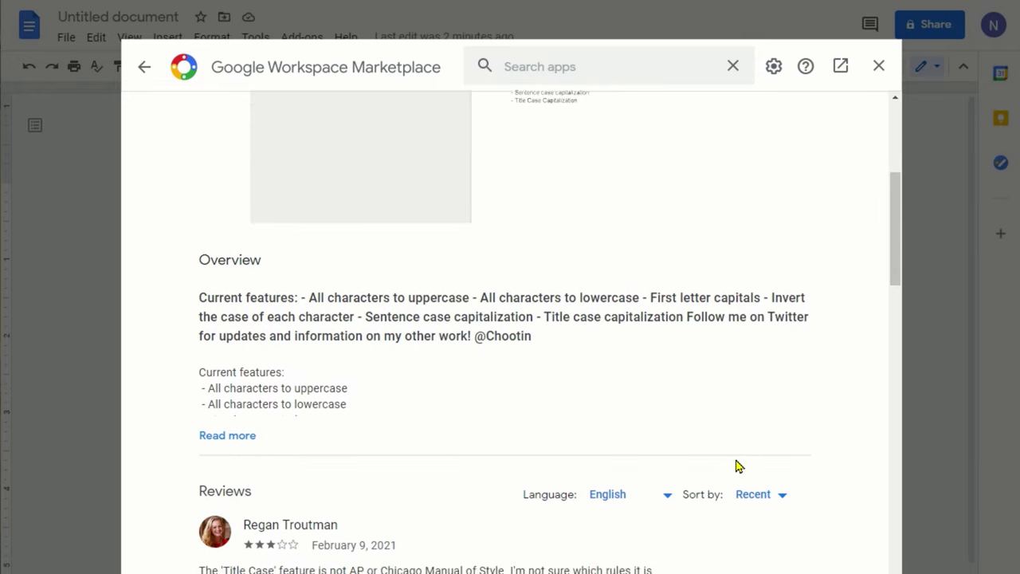
scroll(738, 463, "down", 4)
scroll(738, 462, "up", 10)
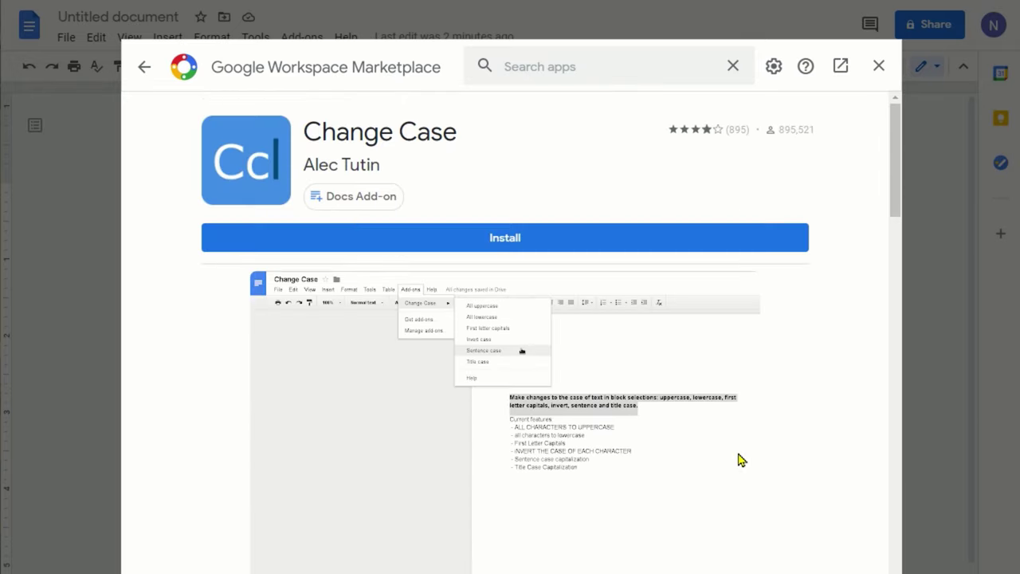
Install Change Case and continue past the 'Get ready to install' prompt
left_click(514, 235)
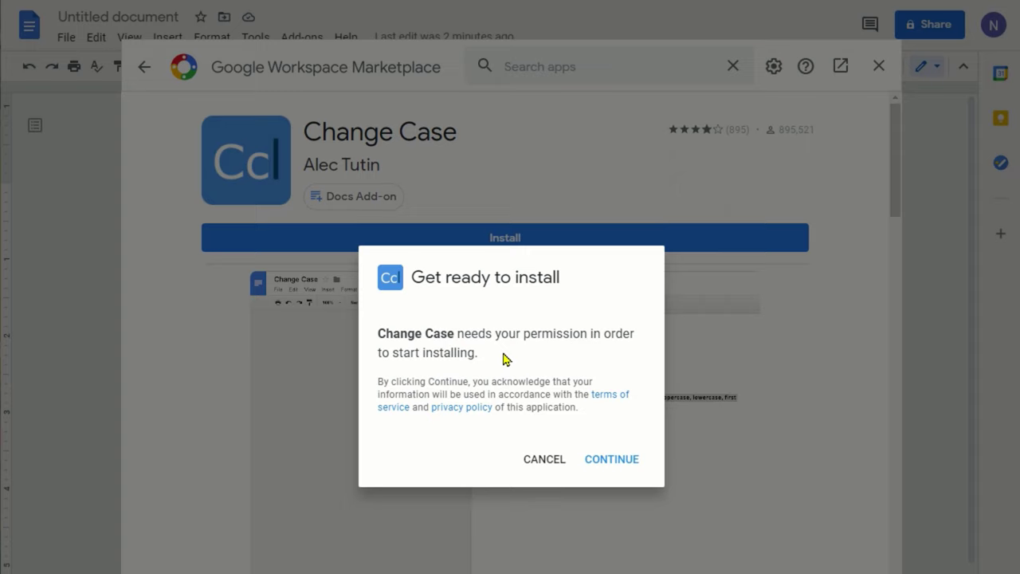
left_click(611, 461)
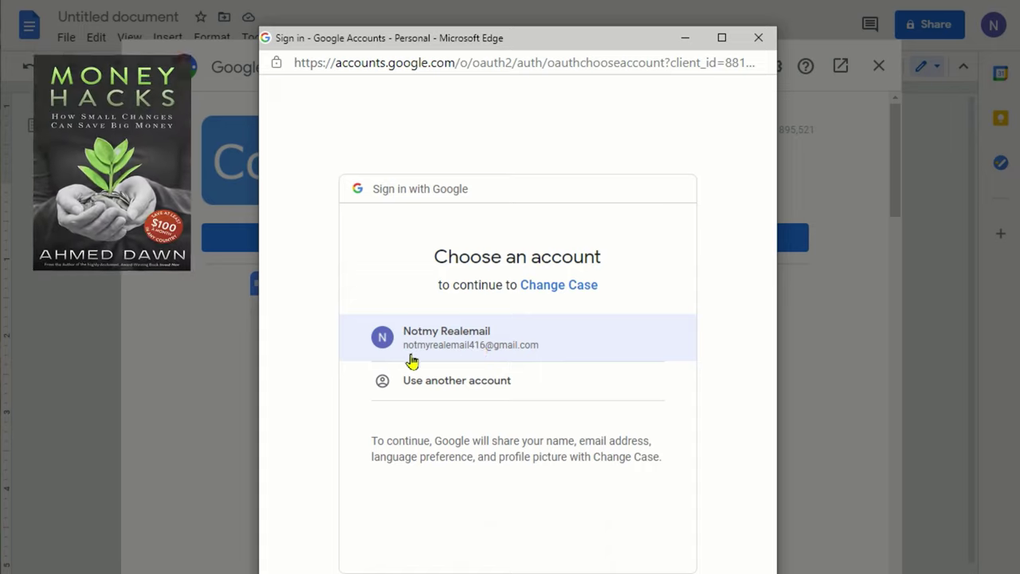
Sign in with the listed Google account and allow Change Case access to Google Docs
left_click(439, 340)
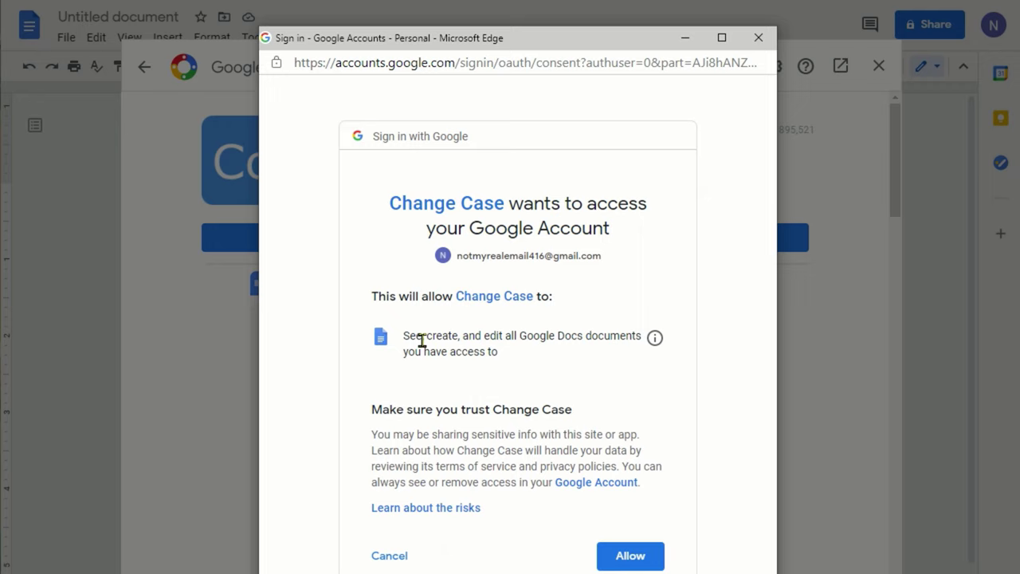
left_click(642, 555)
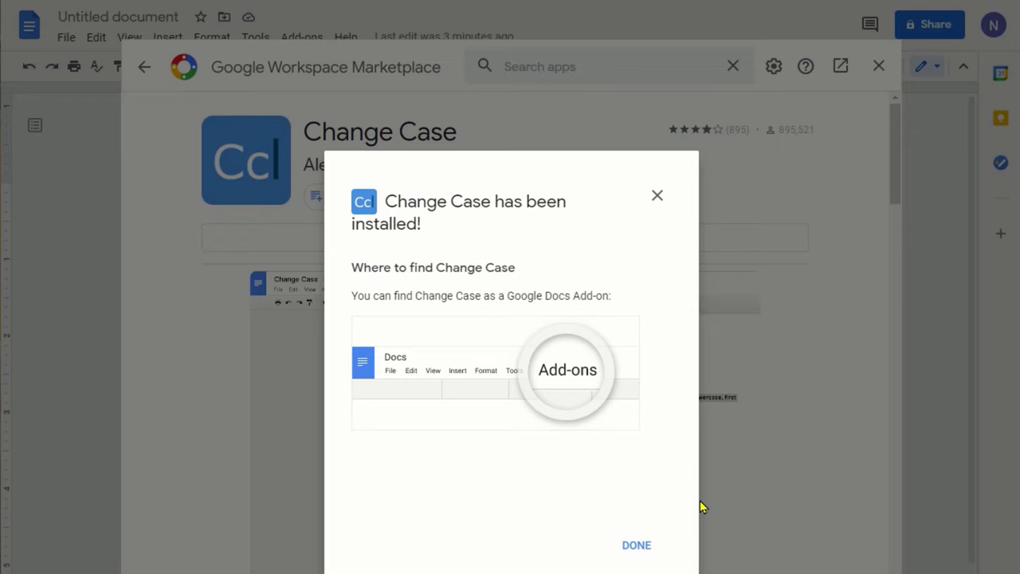
Dismiss the installed confirmation and close the Marketplace window
left_click(636, 546)
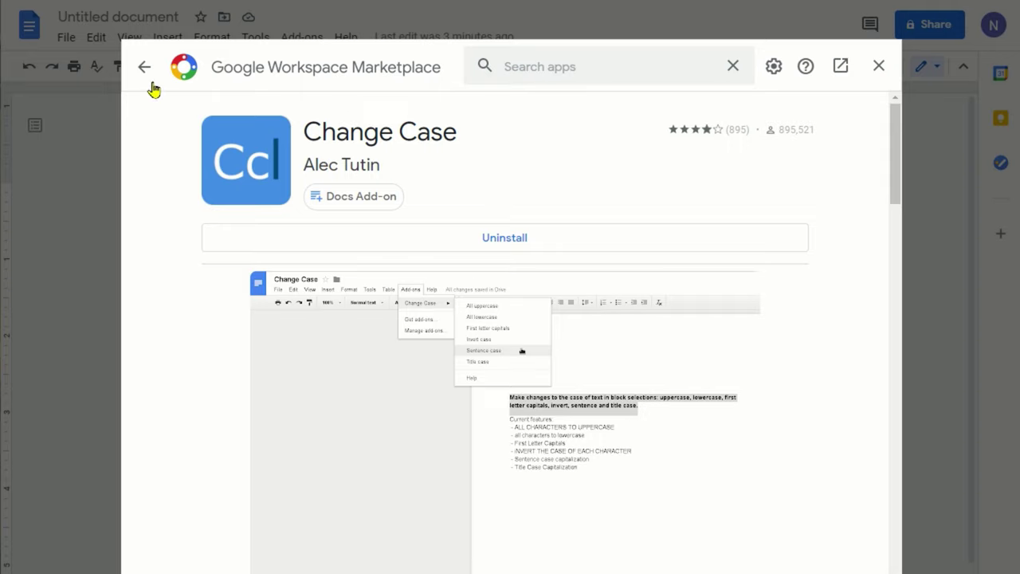
left_click(877, 68)
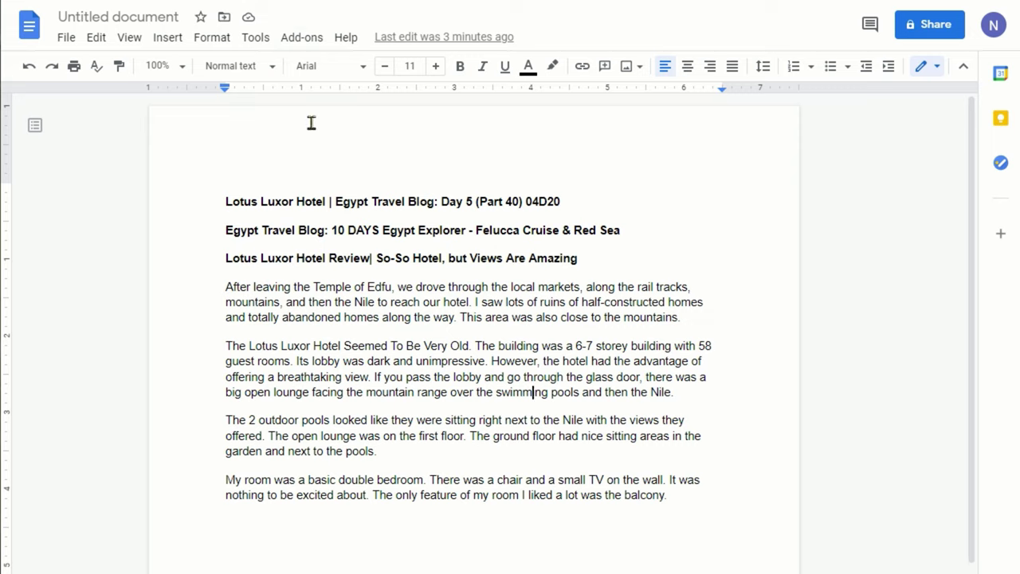
Check Change Case under Add-ons, then select 'The Lotus Luxor Hotel Seemed To Be Very Old'
left_click(297, 46)
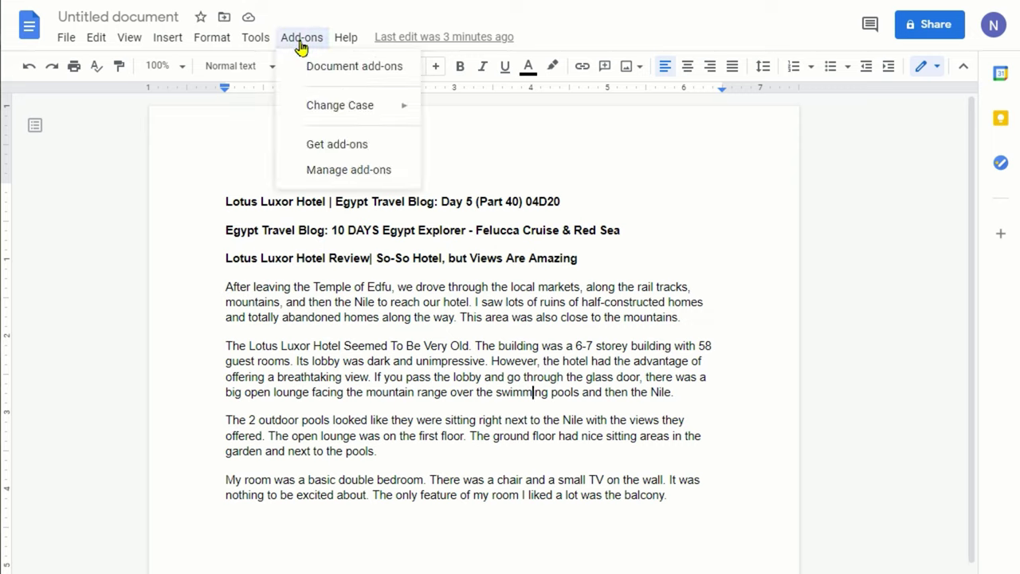
mouse_move(323, 110)
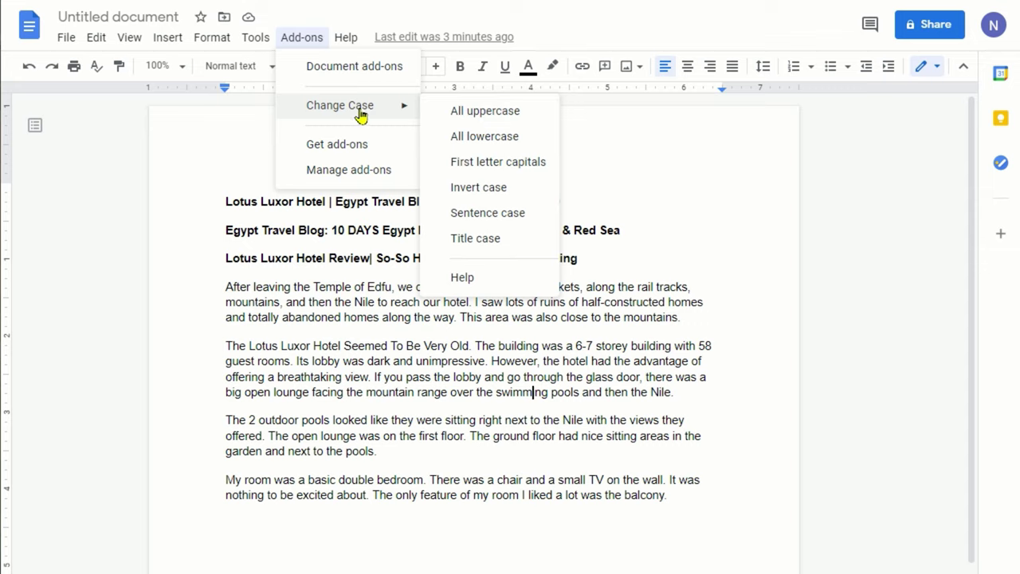
left_click(323, 316)
left_click(220, 288)
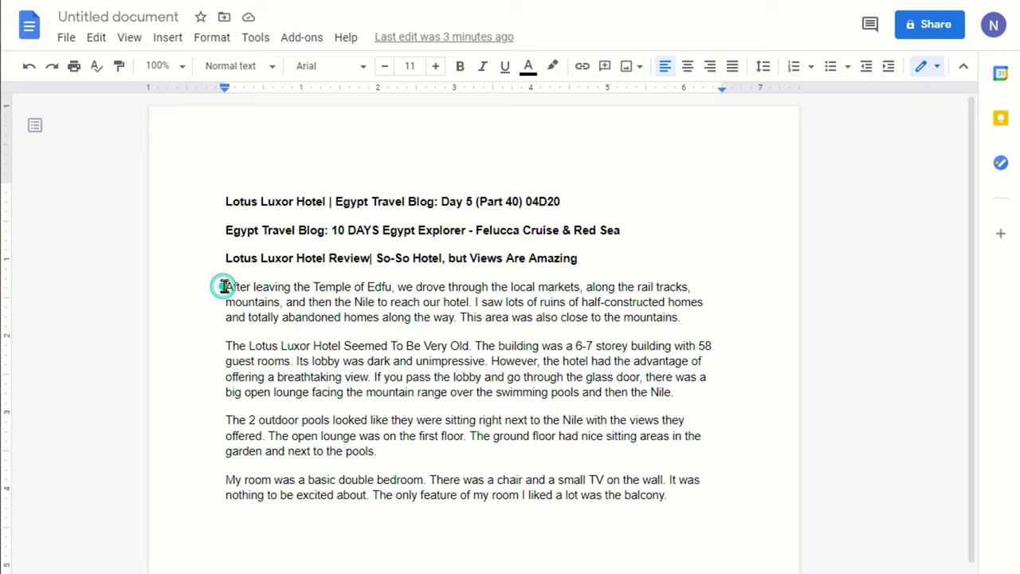
left_click_drag(220, 343, 468, 347)
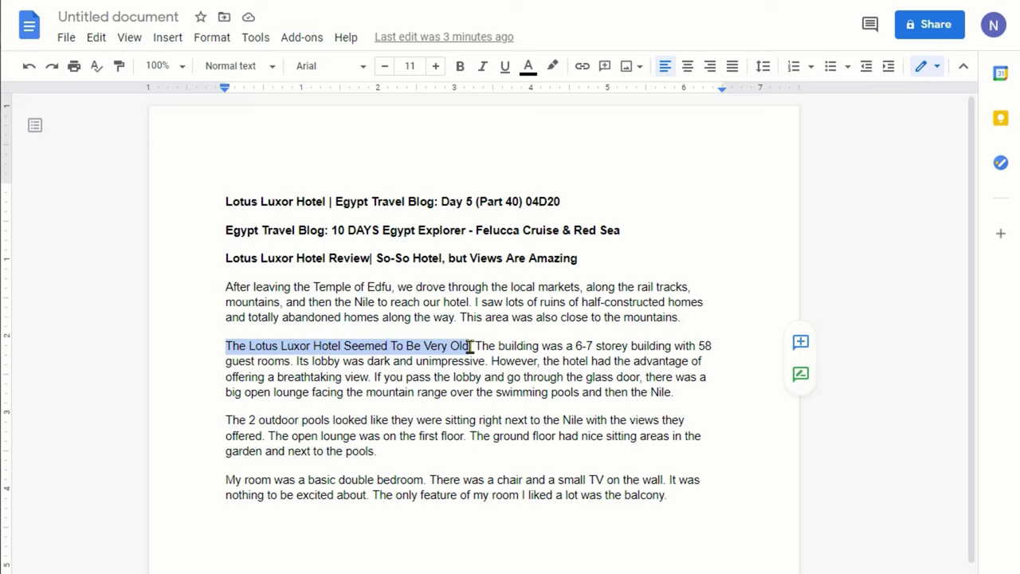
Apply Change Case's Sentence case to the Lotus Luxor sentence, then reselect it
left_click(308, 37)
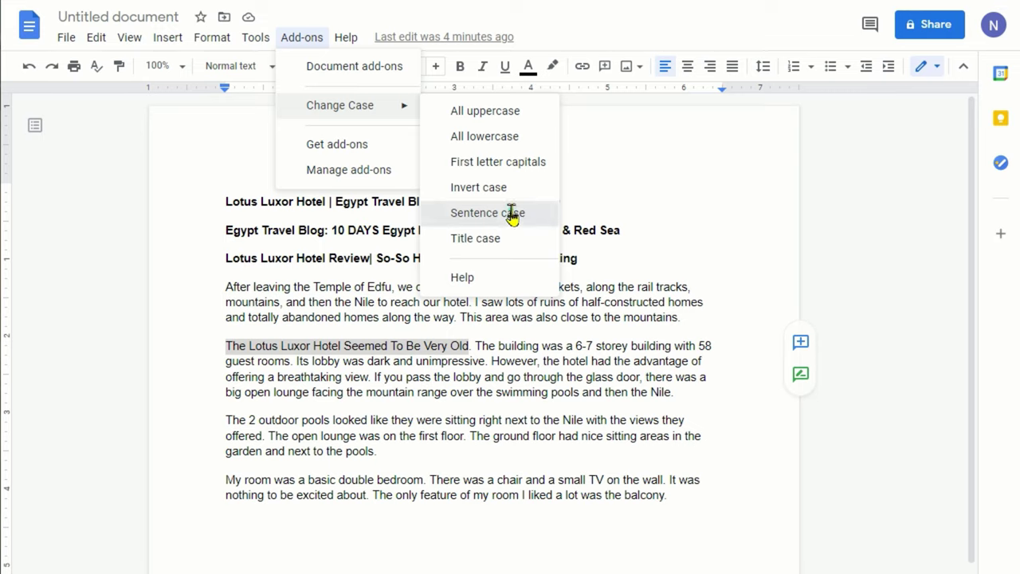
left_click(511, 215)
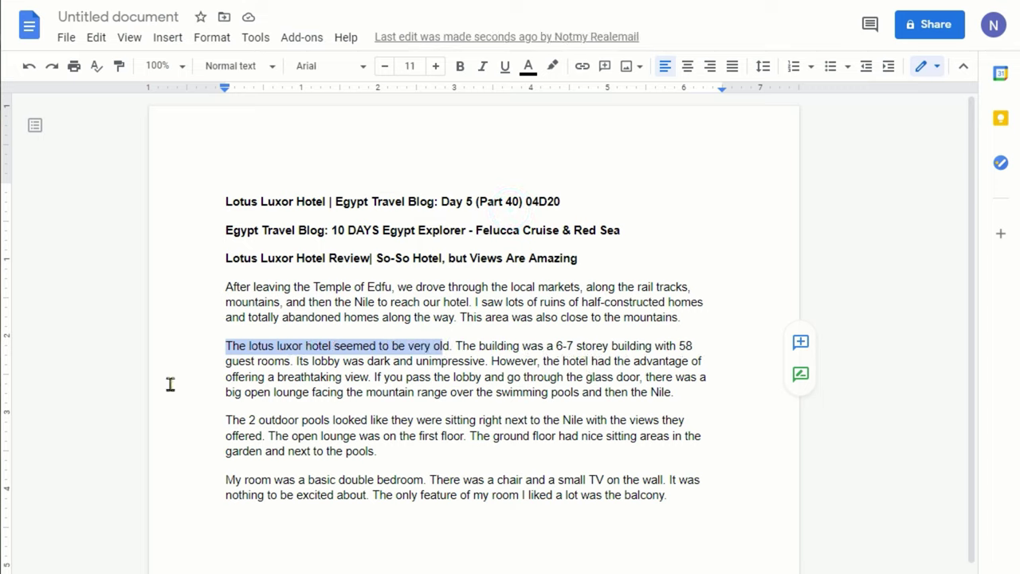
left_click(234, 346)
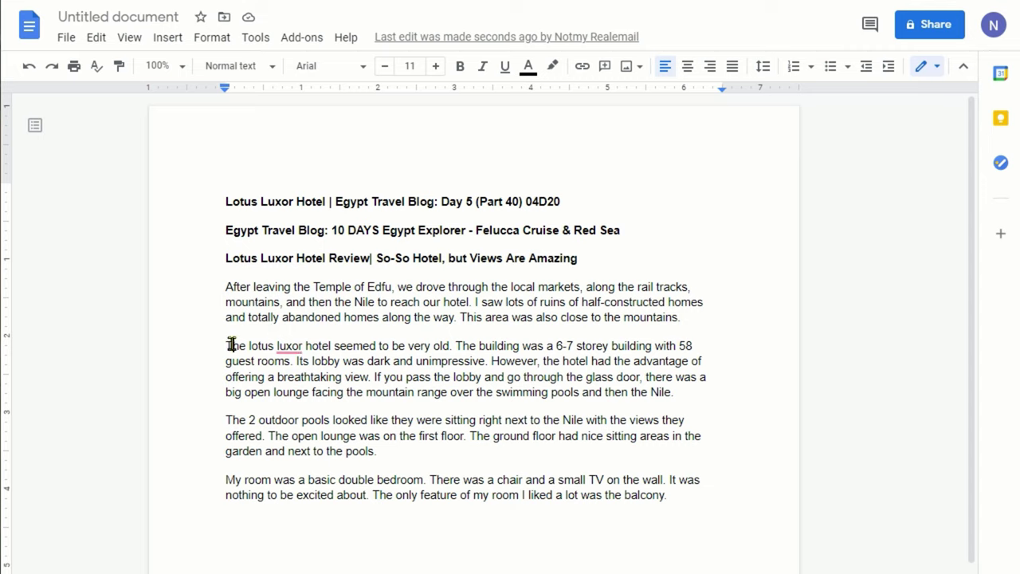
left_click(231, 344)
left_click_drag(231, 344, 452, 349)
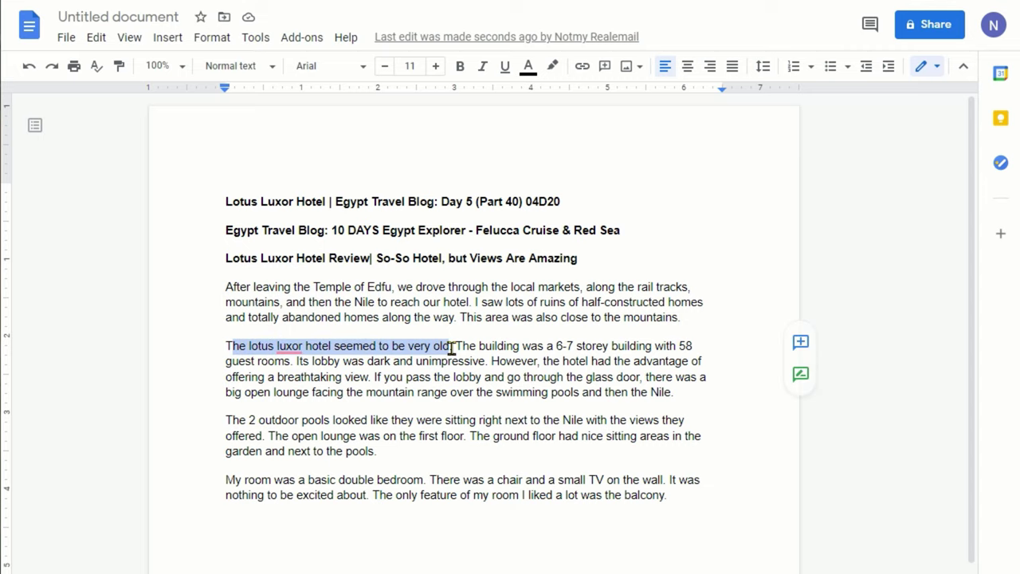
Reselect the sentence and apply Change Case's Title case: 'The Lotus Luxor Hotel Seemed to Be Very Old.'
left_click(232, 346)
left_click_drag(224, 346, 449, 343)
left_click(301, 37)
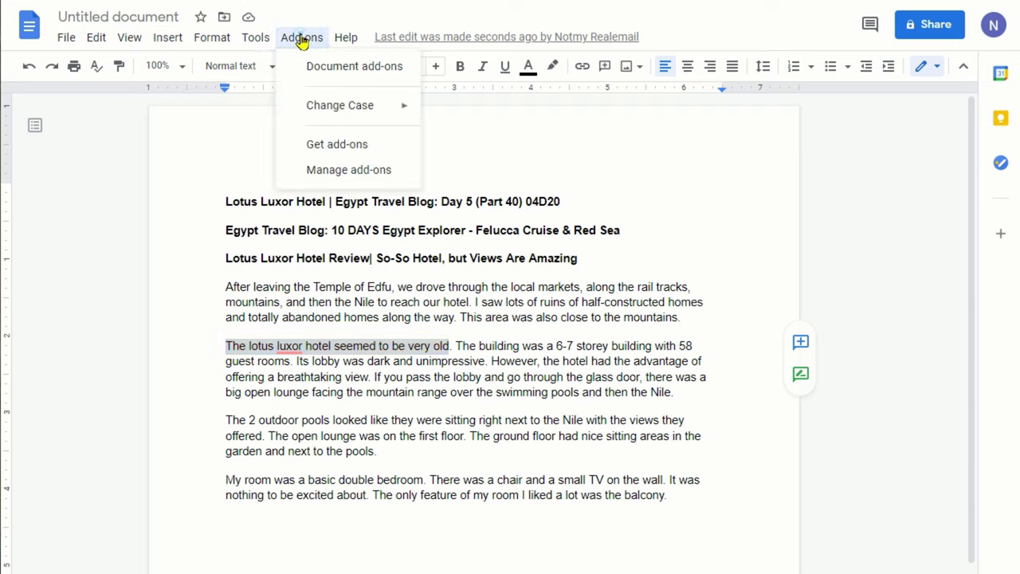
mouse_move(391, 109)
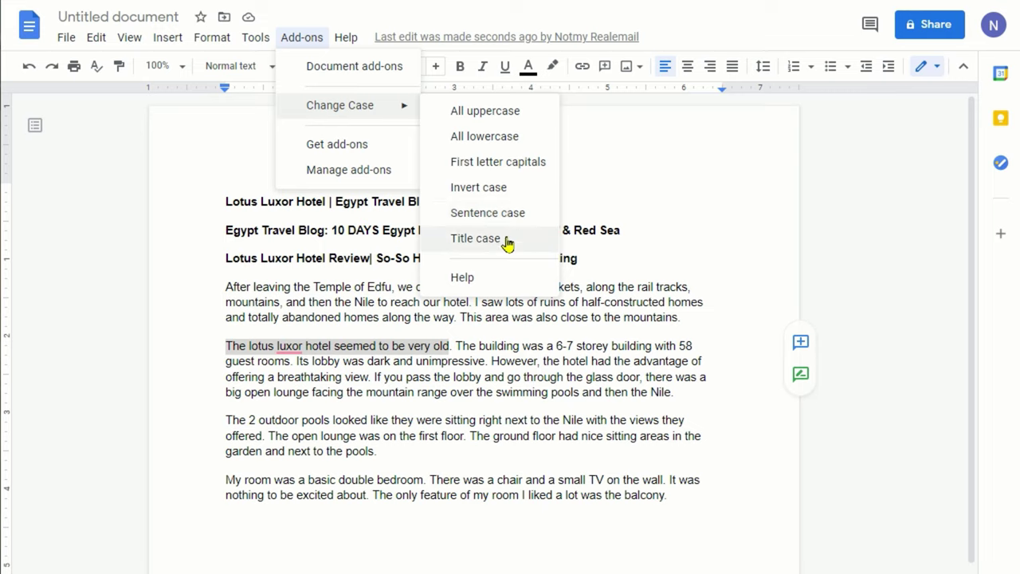
left_click(476, 240)
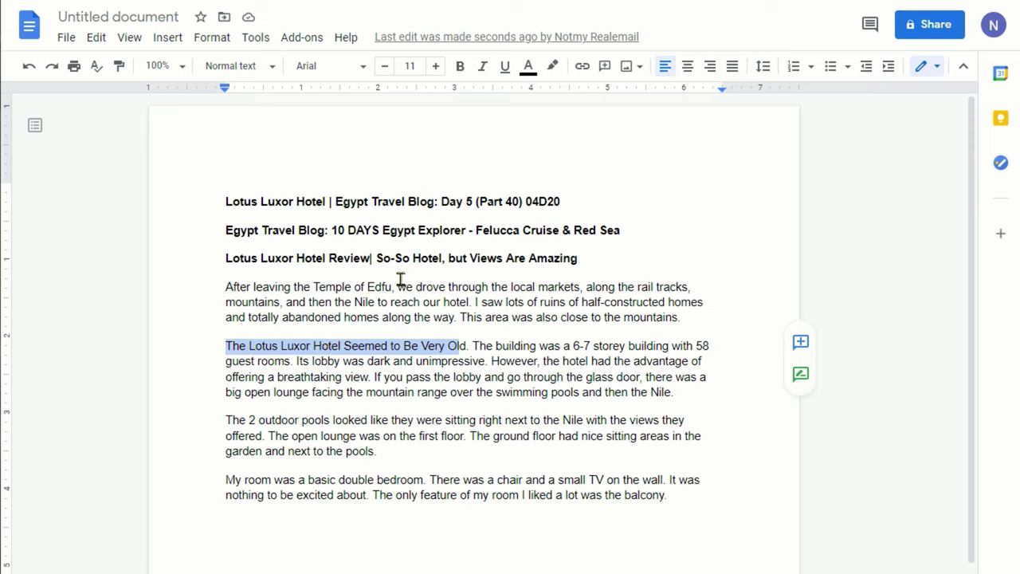
Apply Change Case's Invert case so the sentence reads 'tHE lOTUS lUXOR hOTEL sEEMED TO bE vERY oLd.'
left_click(292, 42)
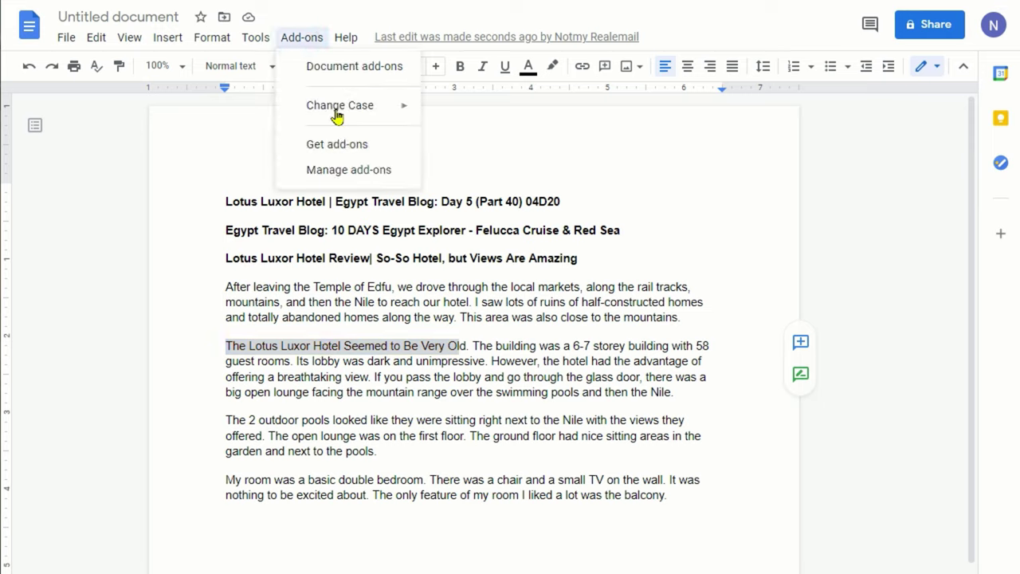
mouse_move(337, 107)
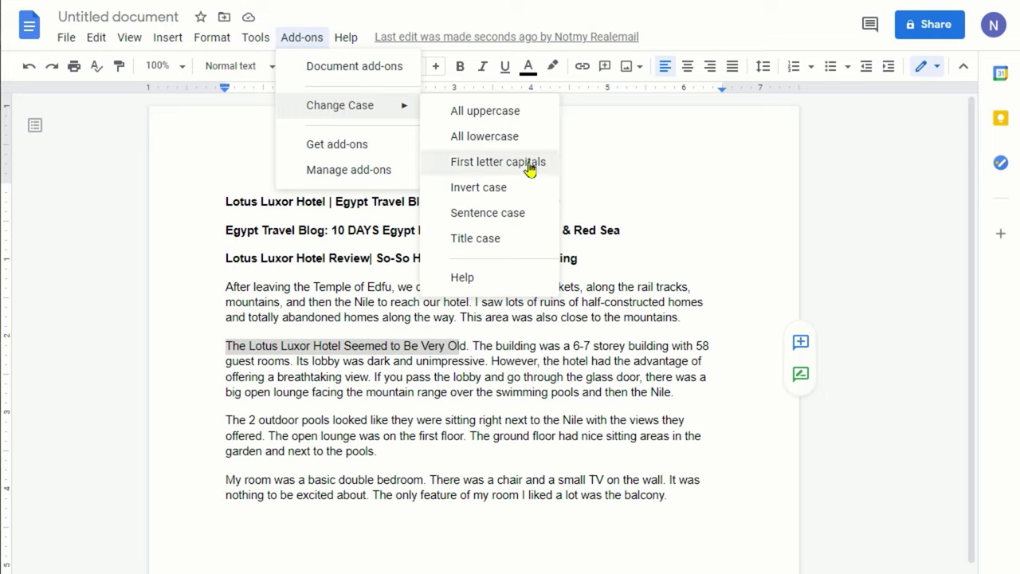
left_click(494, 189)
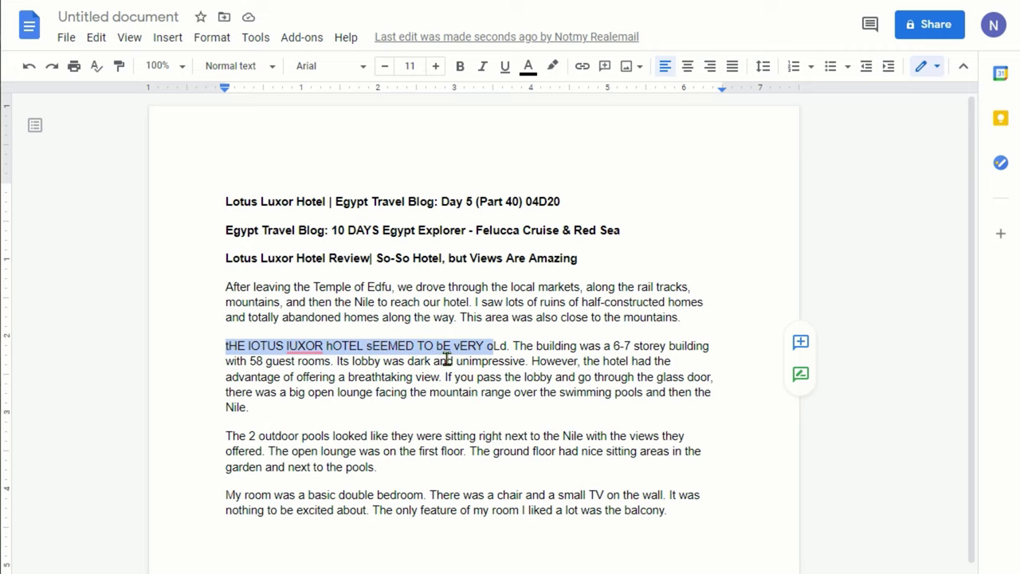
left_click(307, 42)
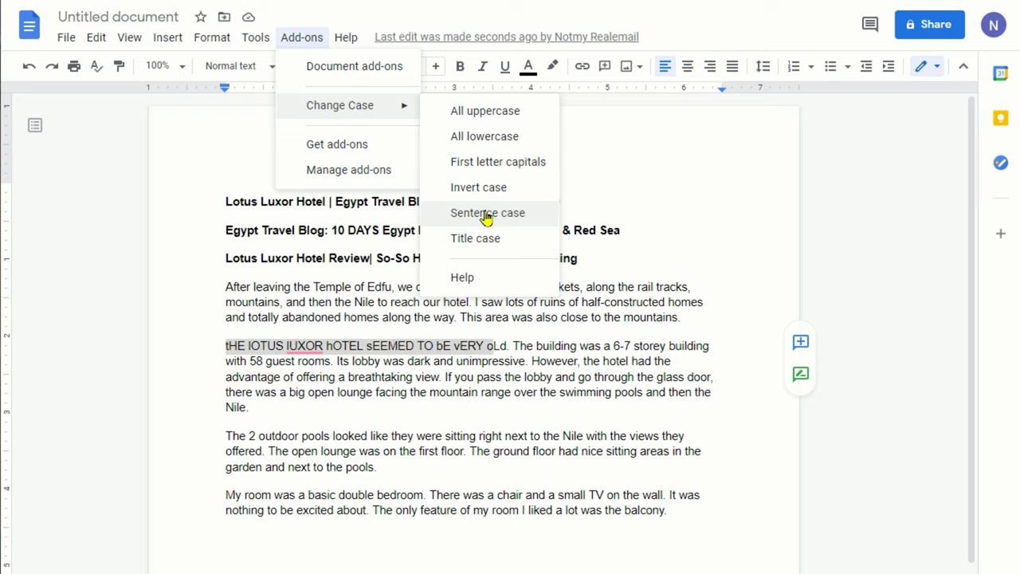
Apply Change Case's Sentence case to the selected inverted Lotus Luxor Hotel sentence
left_click(486, 212)
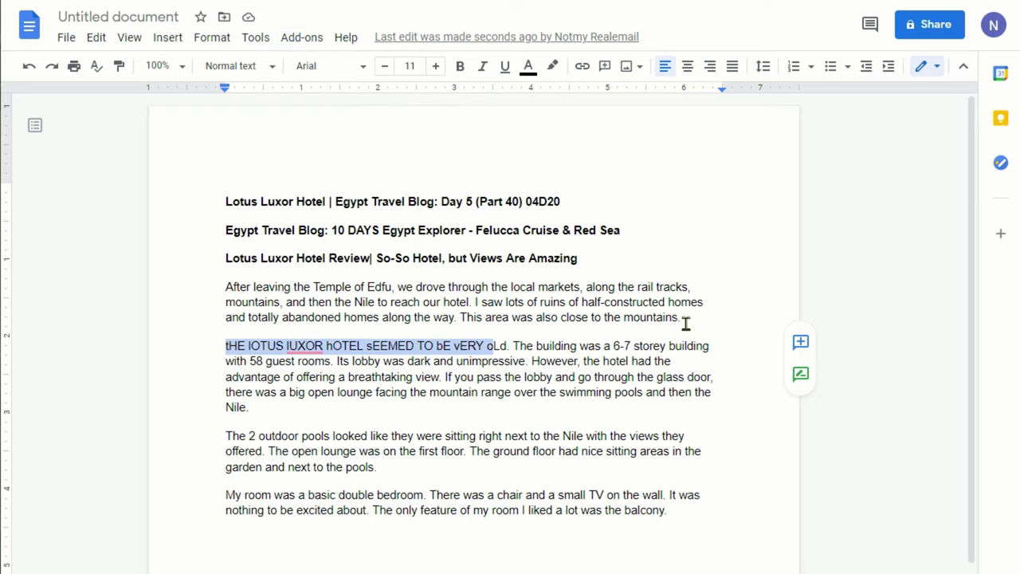